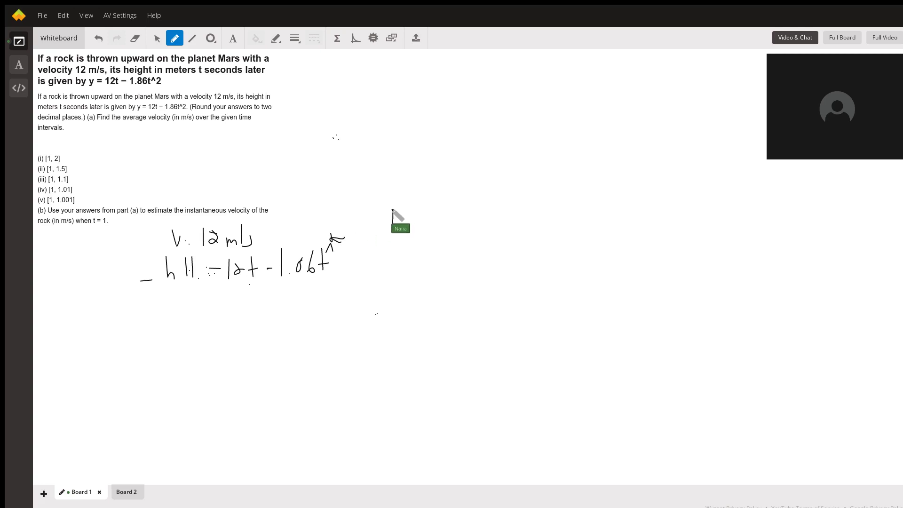
# Write the label (i) [1, 2], erasing the miswritten first marks.
pyautogui.moveTo(384, 206); pyautogui.dragTo(390, 230)
pyautogui.moveTo(393, 212)
pyautogui.mouseDown()
pyautogui.moveTo(401, 227)
pyautogui.moveTo(392, 234)
pyautogui.moveTo(409, 189)
pyautogui.mouseUp()
pyautogui.moveTo(414, 202); pyautogui.dragTo(417, 195)
pyautogui.moveTo(399, 207)
pyautogui.mouseDown()
pyautogui.moveTo(399, 235)
pyautogui.moveTo(390, 216)
pyautogui.moveTo(403, 234)
pyautogui.mouseUp()
pyautogui.moveTo(445, 213); pyautogui.dragTo(440, 235)
pyautogui.moveTo(450, 210)
pyautogui.mouseDown()
pyautogui.moveTo(451, 235)
pyautogui.moveTo(486, 235)
pyautogui.mouseUp()
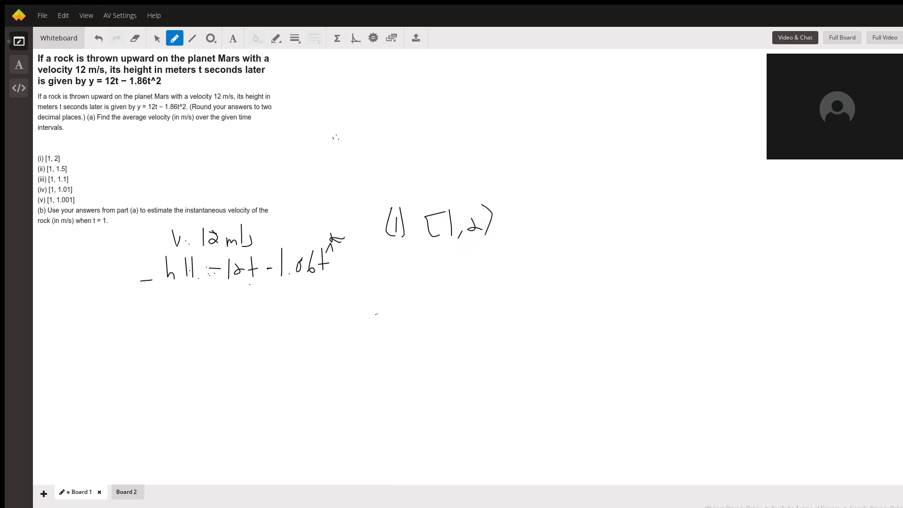
# Write the difference quotient h(2) − h(1) over 2 − 1 below the label.
pyautogui.moveTo(406, 246); pyautogui.dragTo(414, 267)
pyautogui.moveTo(186, 258)
pyautogui.mouseDown()
pyautogui.moveTo(187, 282)
pyautogui.moveTo(193, 269)
pyautogui.mouseUp()
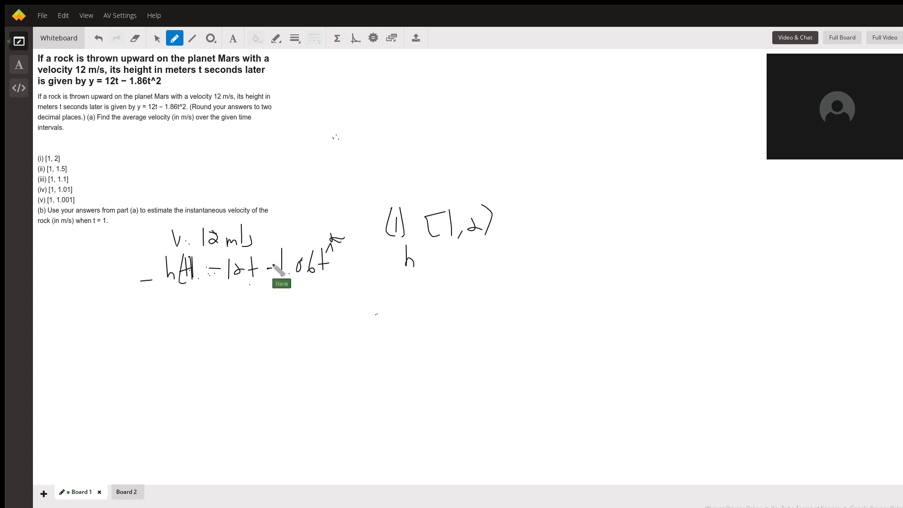
pyautogui.moveTo(429, 248)
pyautogui.mouseDown()
pyautogui.moveTo(432, 274)
pyautogui.moveTo(467, 261)
pyautogui.moveTo(517, 269)
pyautogui.moveTo(523, 247)
pyautogui.moveTo(524, 268)
pyautogui.mouseUp()
pyautogui.moveTo(396, 283); pyautogui.dragTo(523, 276)
pyautogui.moveTo(444, 294)
pyautogui.mouseDown()
pyautogui.moveTo(455, 307)
pyautogui.moveTo(482, 308)
pyautogui.mouseUp()
pyautogui.click(466, 300)
pyautogui.moveTo(524, 282); pyautogui.dragTo(541, 281)
pyautogui.moveTo(526, 290); pyautogui.dragTo(542, 290)
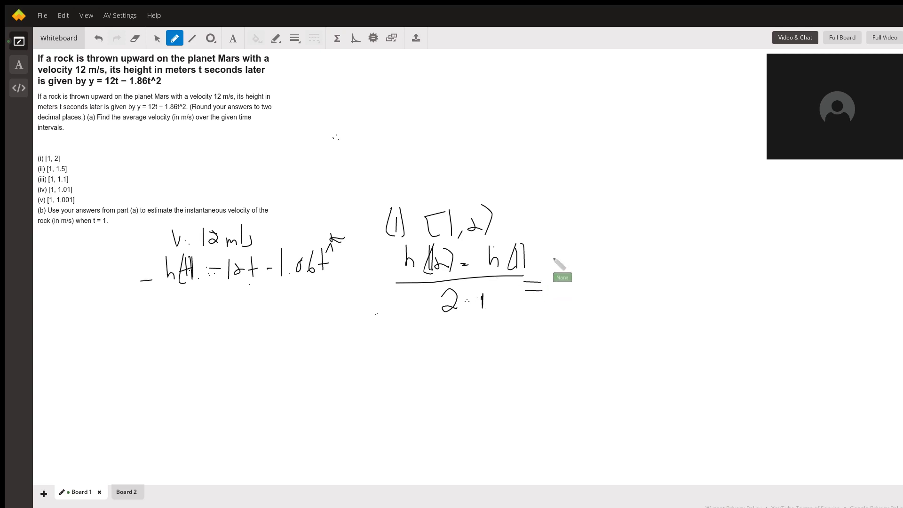
# Add an equals sign and the result 6.42, erasing stray strokes.
pyautogui.moveTo(544, 257); pyautogui.dragTo(561, 256)
pyautogui.moveTo(548, 264); pyautogui.dragTo(560, 264)
pyautogui.moveTo(569, 216); pyautogui.dragTo(570, 236)
pyautogui.moveTo(548, 298); pyautogui.dragTo(541, 326)
pyautogui.moveTo(548, 310); pyautogui.dragTo(566, 226)
pyautogui.moveTo(540, 310); pyautogui.dragTo(521, 332)
pyautogui.moveTo(566, 310)
pyautogui.mouseDown()
pyautogui.moveTo(574, 334)
pyautogui.moveTo(575, 320)
pyautogui.moveTo(601, 327)
pyautogui.moveTo(603, 303)
pyautogui.moveTo(622, 302)
pyautogui.mouseUp()
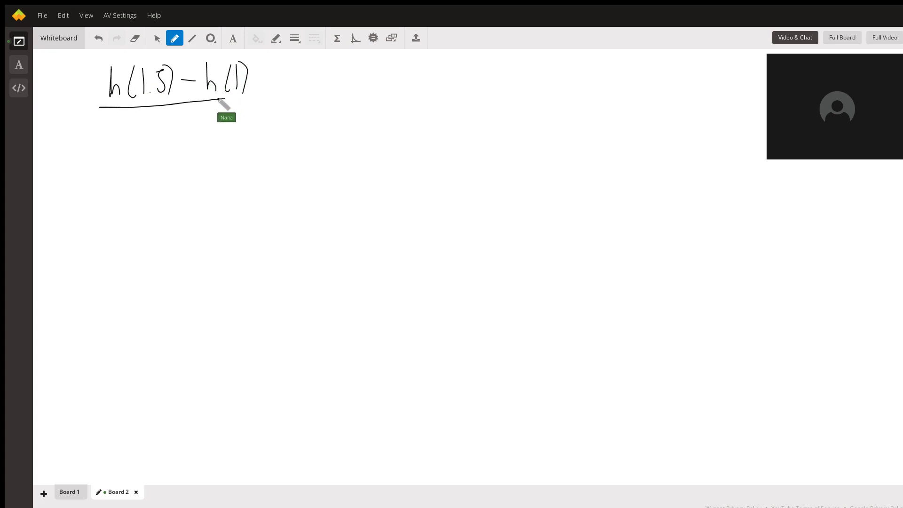
# Write the denominator 1.5 − 1 under h(1.5) − h(1) and add an equals sign.
pyautogui.moveTo(151, 111)
pyautogui.mouseDown()
pyautogui.moveTo(152, 134)
pyautogui.moveTo(202, 124)
pyautogui.moveTo(215, 110)
pyautogui.moveTo(217, 131)
pyautogui.mouseUp()
pyautogui.click(159, 133)
pyautogui.moveTo(207, 130); pyautogui.dragTo(228, 130)
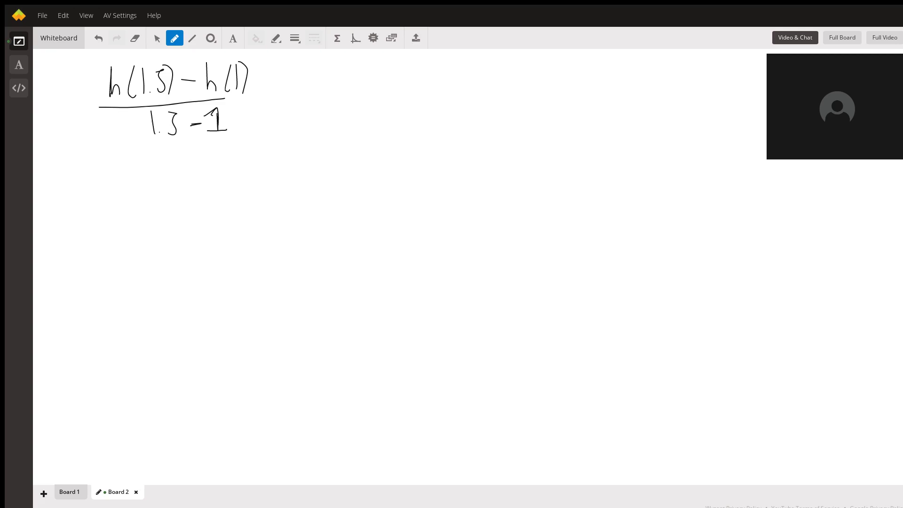
pyautogui.moveTo(256, 97)
pyautogui.mouseDown()
pyautogui.moveTo(278, 95)
pyautogui.moveTo(280, 105)
pyautogui.mouseUp()
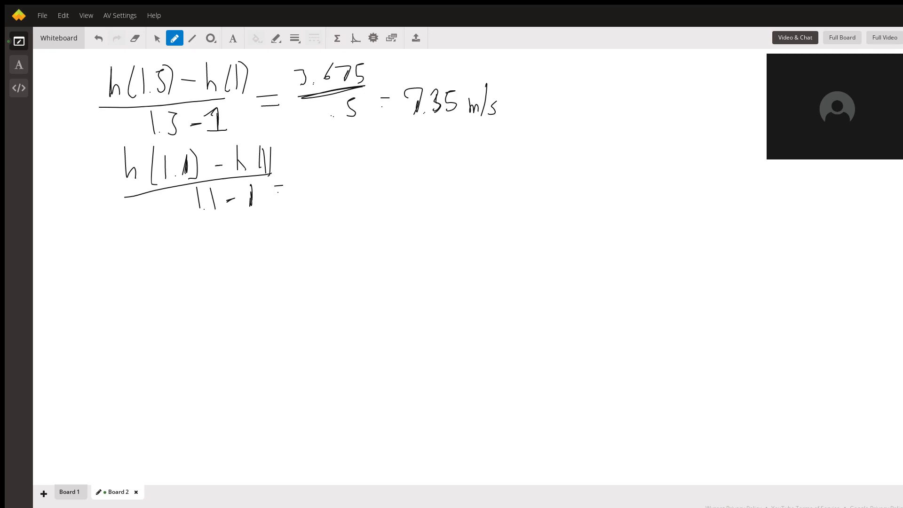
# Write the next quotient's decimal value over its decimal denominator, then return to Board 1.
pyautogui.moveTo(318, 159)
pyautogui.mouseDown()
pyautogui.moveTo(325, 167)
pyautogui.moveTo(329, 158)
pyautogui.moveTo(366, 157)
pyautogui.moveTo(380, 169)
pyautogui.moveTo(385, 160)
pyautogui.mouseUp()
pyautogui.click(335, 168)
pyautogui.moveTo(306, 181)
pyautogui.mouseDown()
pyautogui.moveTo(409, 173)
pyautogui.moveTo(380, 167)
pyautogui.moveTo(394, 168)
pyautogui.mouseUp()
pyautogui.moveTo(372, 159); pyautogui.dragTo(375, 149)
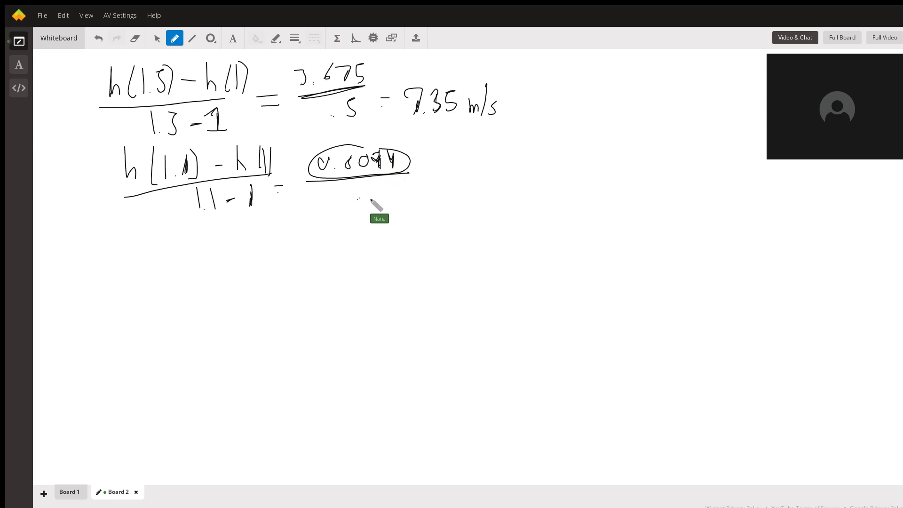
pyautogui.moveTo(372, 184); pyautogui.dragTo(371, 200)
pyautogui.moveTo(423, 195)
pyautogui.mouseDown()
pyautogui.moveTo(432, 168)
pyautogui.moveTo(486, 195)
pyautogui.moveTo(479, 216)
pyautogui.moveTo(498, 206)
pyautogui.mouseUp()
pyautogui.click(440, 190)
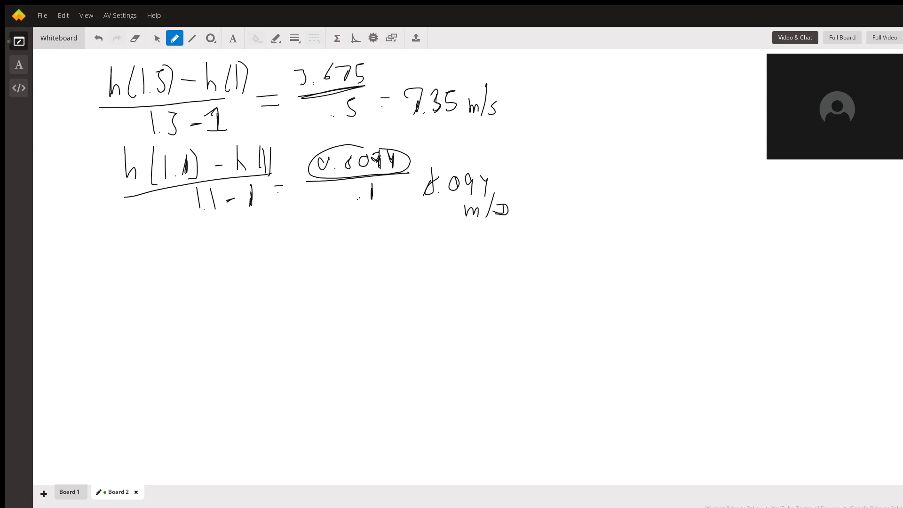
pyautogui.click(69, 492)
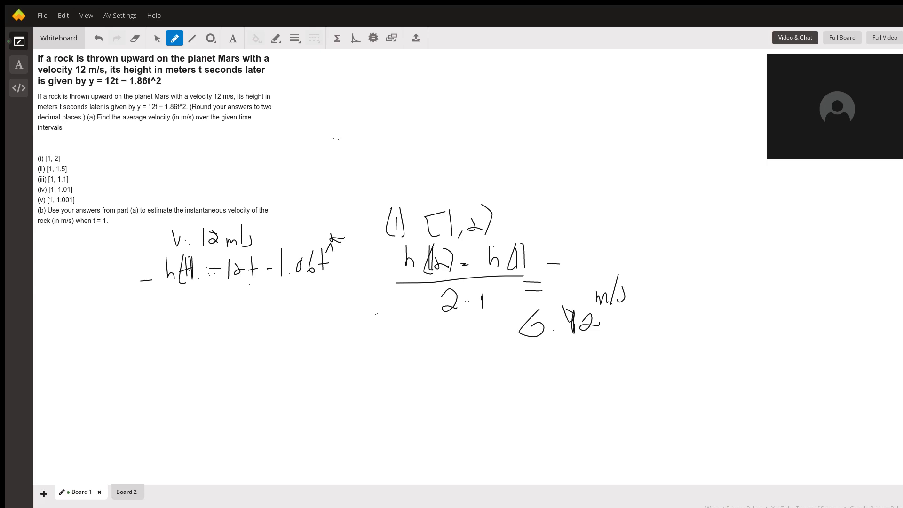
# Switch back to Board 2 to continue the calculations.
pyautogui.click(127, 491)
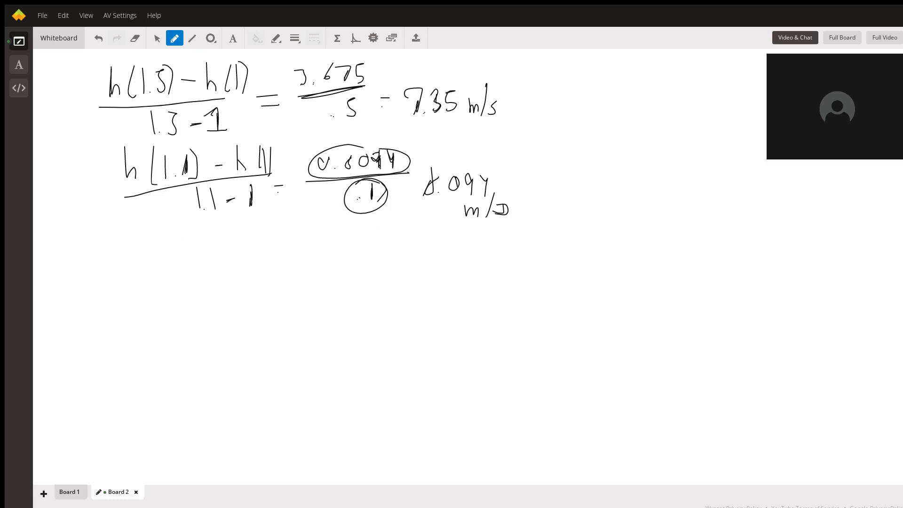
# Write the numerator h(1.01) − h(1), erasing and rewriting a mistaken 1.
pyautogui.moveTo(163, 226)
pyautogui.mouseDown()
pyautogui.moveTo(175, 252)
pyautogui.moveTo(203, 258)
pyautogui.mouseUp()
pyautogui.moveTo(207, 230); pyautogui.dragTo(208, 257)
pyautogui.click(206, 254)
pyautogui.moveTo(209, 244)
pyautogui.mouseDown()
pyautogui.moveTo(210, 236)
pyautogui.moveTo(203, 253)
pyautogui.moveTo(216, 238)
pyautogui.moveTo(230, 254)
pyautogui.moveTo(281, 247)
pyautogui.mouseUp()
pyautogui.click(208, 249)
pyautogui.moveTo(291, 227); pyautogui.dragTo(297, 251)
# Draw the fraction bar, write the denominator 1.01 − 1, and add an equals sign.
pyautogui.moveTo(158, 274); pyautogui.dragTo(297, 263)
pyautogui.moveTo(218, 276)
pyautogui.mouseDown()
pyautogui.moveTo(218, 297)
pyautogui.moveTo(246, 281)
pyautogui.mouseUp()
pyautogui.click(227, 291)
pyautogui.moveTo(257, 271)
pyautogui.mouseDown()
pyautogui.moveTo(257, 294)
pyautogui.moveTo(280, 284)
pyautogui.moveTo(296, 292)
pyautogui.mouseUp()
pyautogui.moveTo(321, 258); pyautogui.dragTo(329, 259)
pyautogui.click(325, 266)
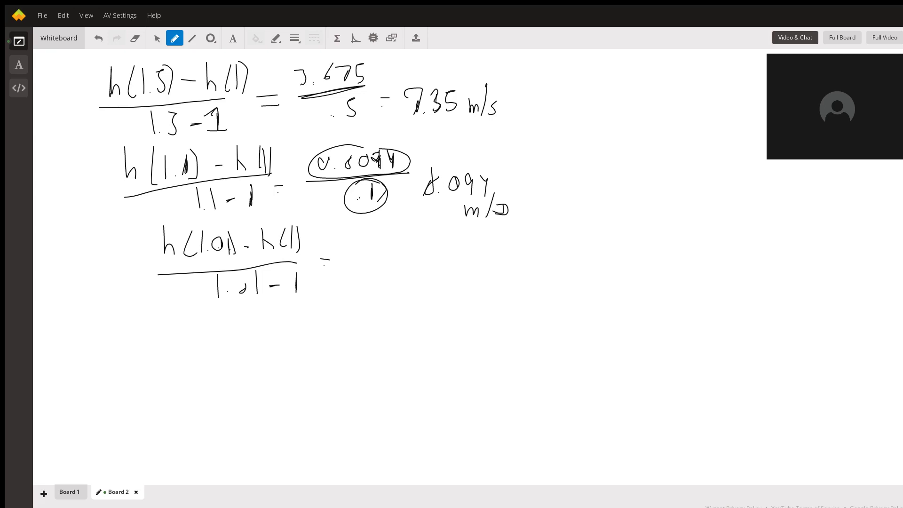
# Write .0826 after the equals sign with a fraction bar and start the denominator.
pyautogui.click(351, 264)
pyautogui.moveTo(370, 249); pyautogui.dragTo(389, 250)
pyautogui.moveTo(404, 256); pyautogui.dragTo(417, 260)
pyautogui.moveTo(353, 276)
pyautogui.mouseDown()
pyautogui.moveTo(427, 269)
pyautogui.moveTo(404, 286)
pyautogui.moveTo(422, 274)
pyautogui.mouseUp()
pyautogui.click(389, 290)
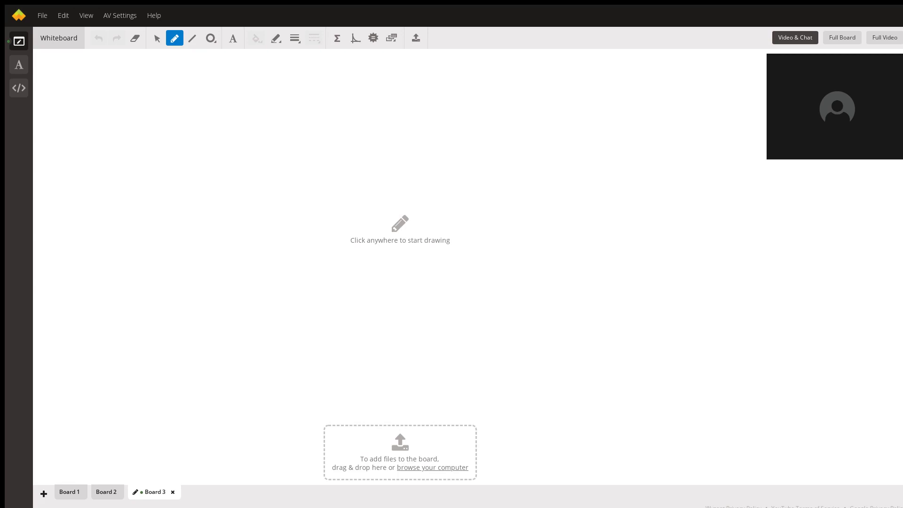
# Write the interval [1, 1.001] at the top of Board 3.
pyautogui.moveTo(109, 61)
pyautogui.mouseDown()
pyautogui.moveTo(112, 87)
pyautogui.moveTo(127, 91)
pyautogui.mouseUp()
pyautogui.moveTo(144, 58)
pyautogui.mouseDown()
pyautogui.moveTo(144, 82)
pyautogui.moveTo(184, 66)
pyautogui.mouseUp()
pyautogui.click(151, 83)
pyautogui.moveTo(201, 70); pyautogui.dragTo(200, 58)
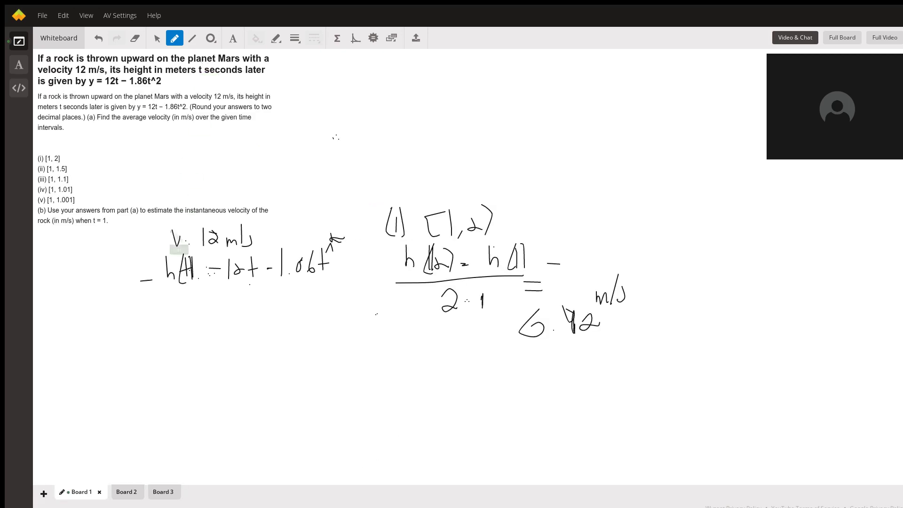
pyautogui.moveTo(204, 89); pyautogui.dragTo(203, 60)
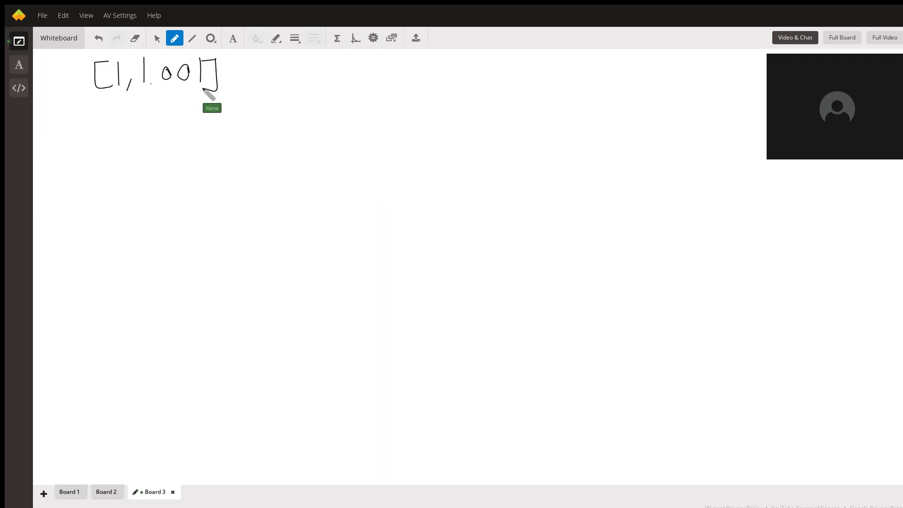
# Beneath it, write h(1.001) − h(1) over 1.001 − 1.
pyautogui.moveTo(147, 102); pyautogui.dragTo(156, 127)
pyautogui.moveTo(175, 101)
pyautogui.mouseDown()
pyautogui.moveTo(174, 127)
pyautogui.moveTo(203, 110)
pyautogui.moveTo(212, 122)
pyautogui.mouseUp()
pyautogui.click(188, 124)
pyautogui.moveTo(229, 100)
pyautogui.mouseDown()
pyautogui.moveTo(231, 125)
pyautogui.moveTo(263, 112)
pyautogui.moveTo(325, 124)
pyautogui.mouseUp()
pyautogui.moveTo(143, 144); pyautogui.dragTo(309, 127)
pyautogui.moveTo(227, 147)
pyautogui.mouseDown()
pyautogui.moveTo(227, 169)
pyautogui.moveTo(247, 153)
pyautogui.moveTo(279, 165)
pyautogui.moveTo(311, 162)
pyautogui.moveTo(350, 136)
pyautogui.moveTo(351, 146)
pyautogui.mouseUp()
pyautogui.click(235, 165)
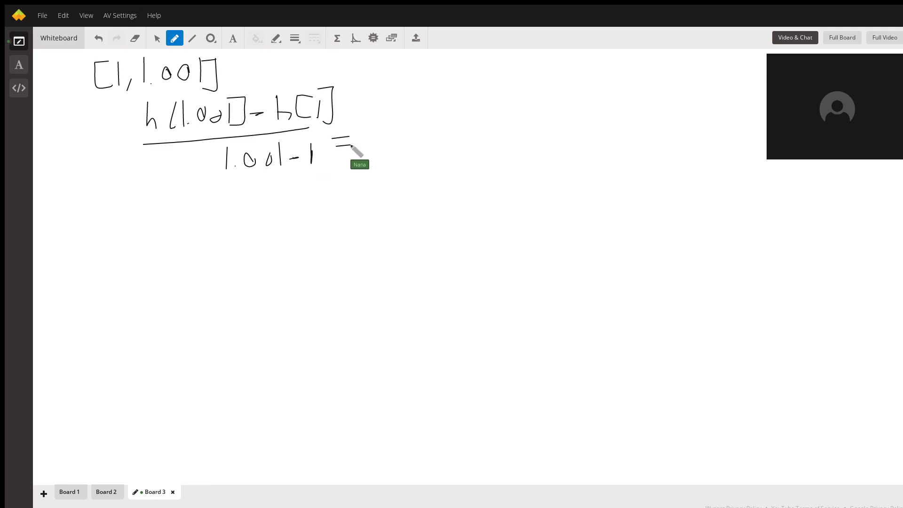